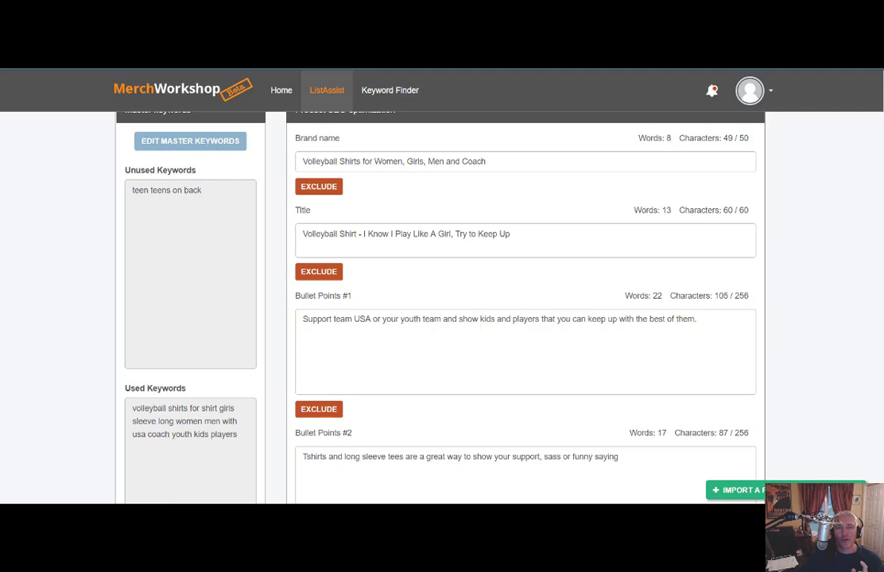
Scroll through the drafted volleyball listing's brand, title and bullets in ListAssist.
{"action": "scroll", "coordinate": [497, 221], "scroll_direction": "up", "scroll_amount": 2}
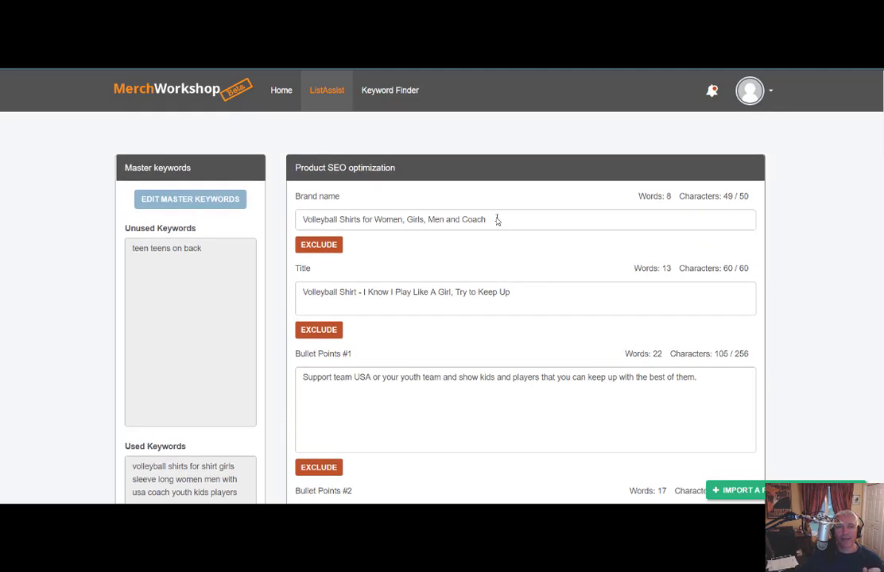
{"action": "scroll", "coordinate": [496, 221], "scroll_direction": "down", "scroll_amount": 2}
{"action": "scroll", "coordinate": [497, 221], "scroll_direction": "up", "scroll_amount": 2}
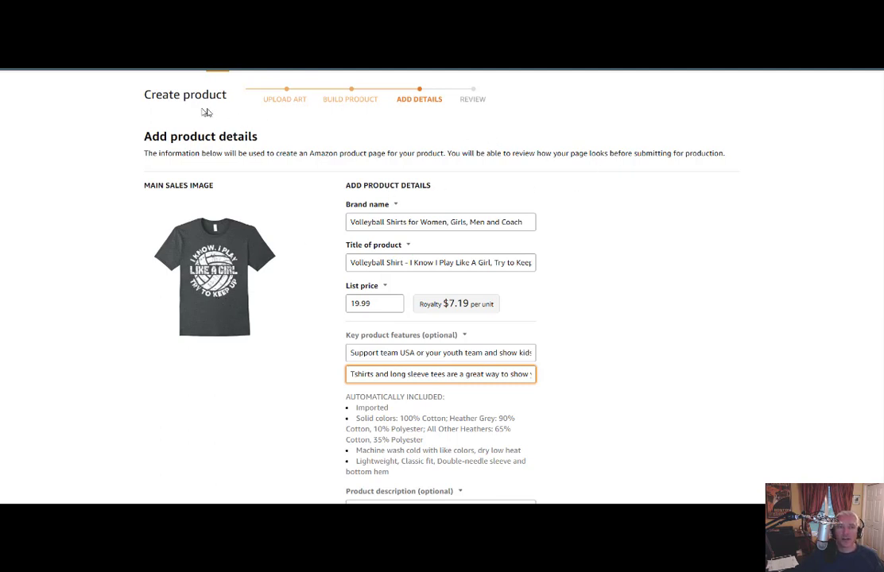
Find keywords for the seed 'volleyball shirt' and scroll through the phrase and word counts.
{"action": "left_click", "coordinate": [374, 55]}
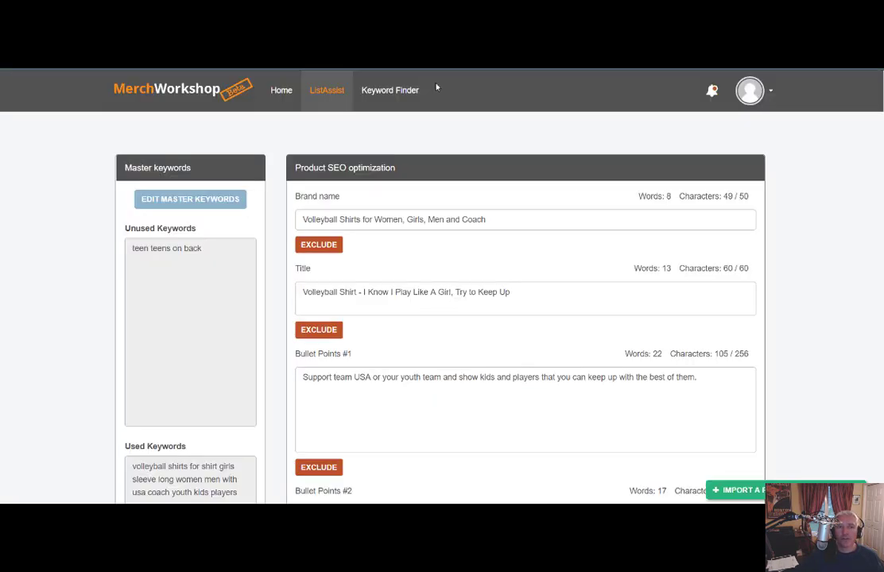
{"action": "left_click", "coordinate": [394, 95]}
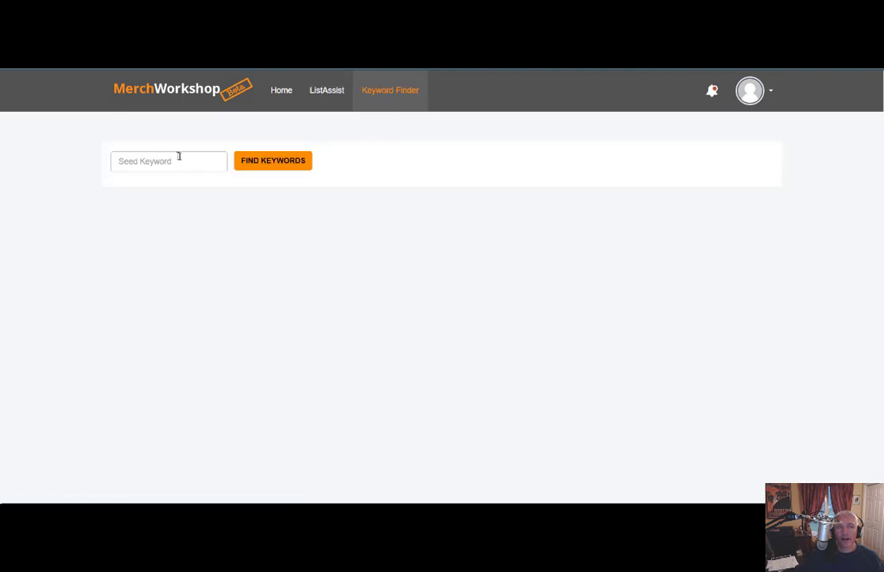
{"action": "left_click", "coordinate": [176, 156]}
{"action": "type", "text": "volleyball shirt"}
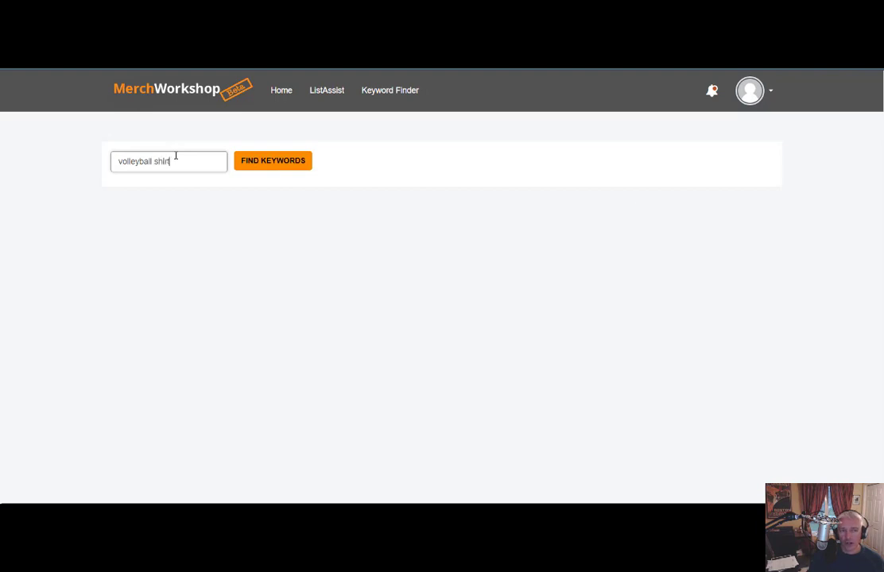
{"action": "left_click", "coordinate": [259, 163]}
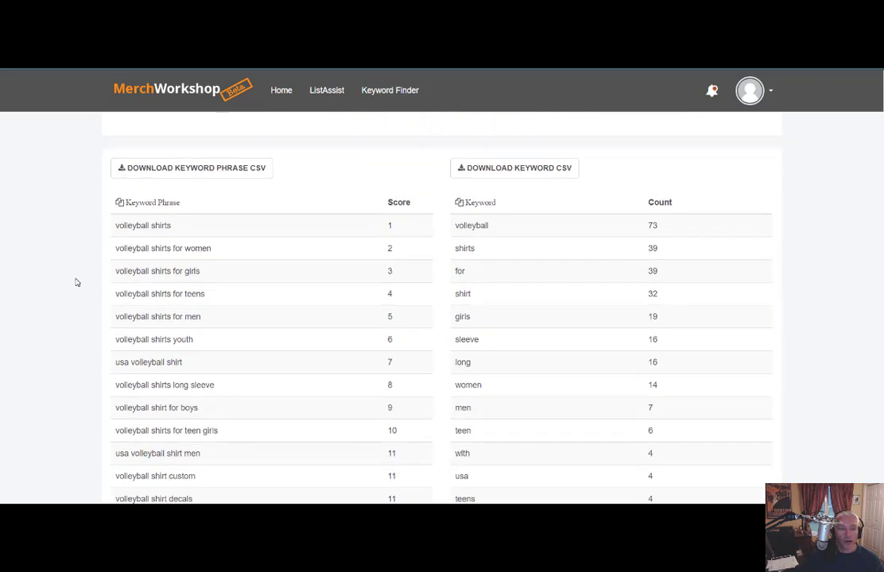
{"action": "scroll", "coordinate": [77, 282], "scroll_direction": "down", "scroll_amount": 5}
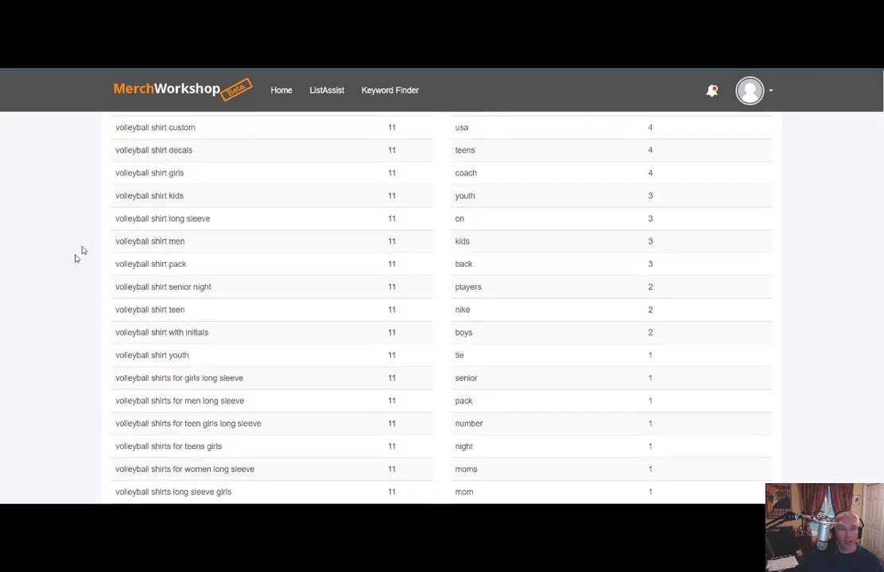
{"action": "scroll", "coordinate": [209, 217], "scroll_direction": "down", "scroll_amount": 1}
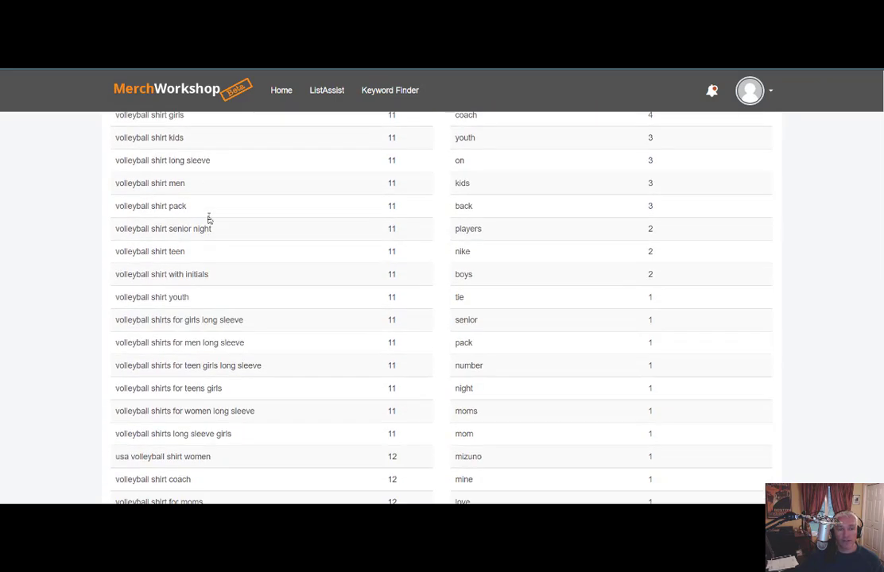
{"action": "scroll", "coordinate": [209, 220], "scroll_direction": "down", "scroll_amount": 1}
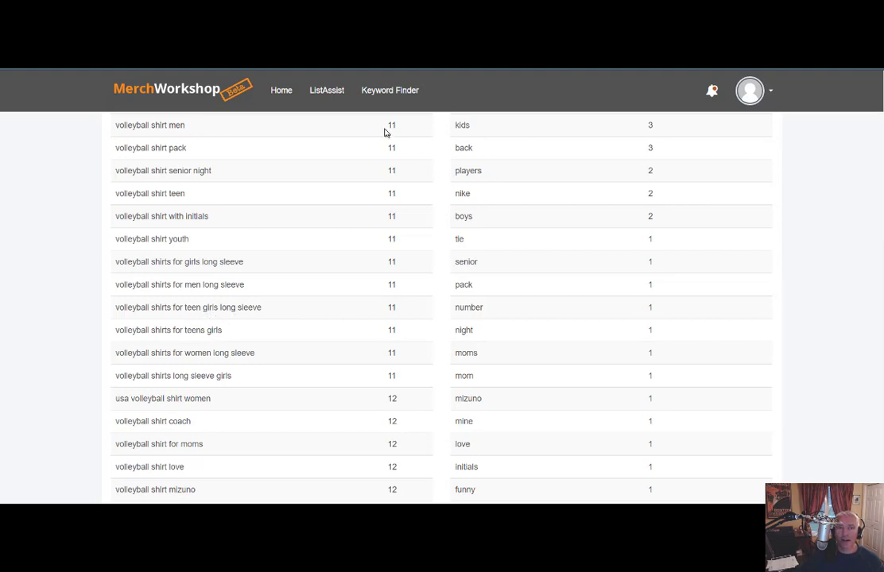
Append 'Excellent for teens, youth, men, women and coaches and players, too.' to bullet #2.
{"action": "left_click", "coordinate": [326, 90]}
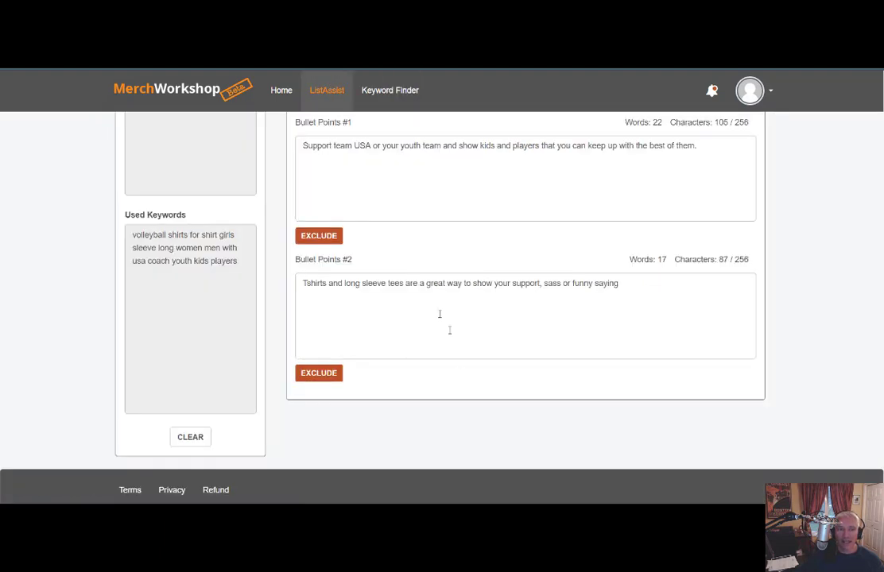
{"action": "scroll", "coordinate": [534, 310], "scroll_direction": "up", "scroll_amount": 3}
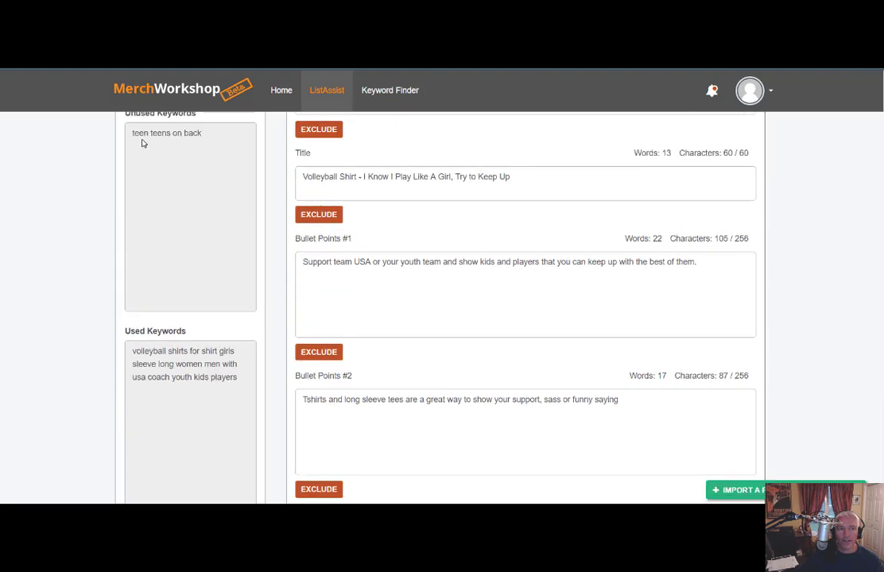
{"action": "left_click", "coordinate": [628, 404]}
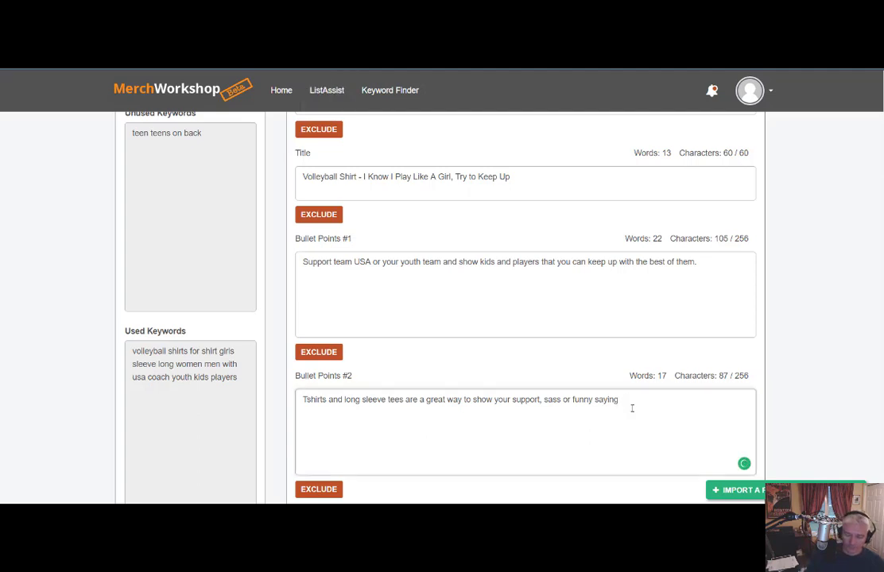
{"action": "type", "text": "s. "}
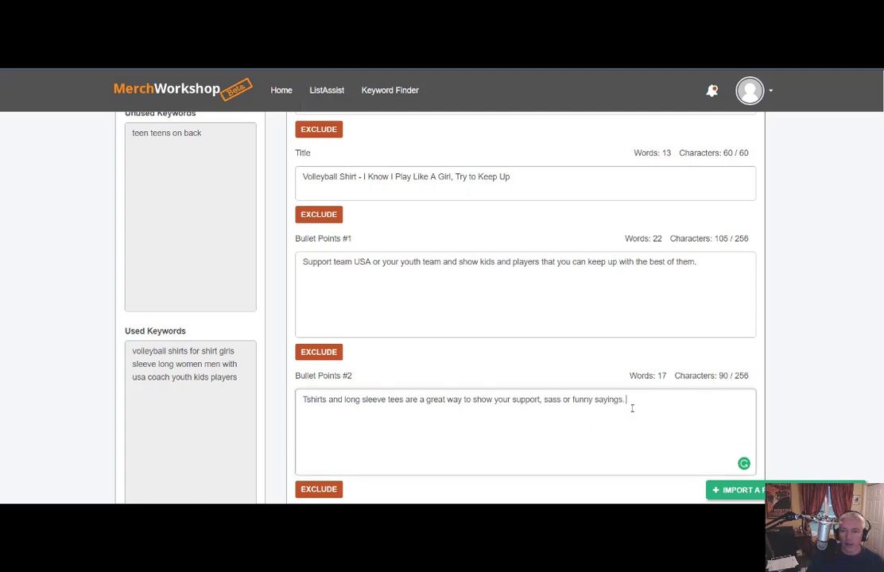
{"action": "type", "text": "Excellent for"}
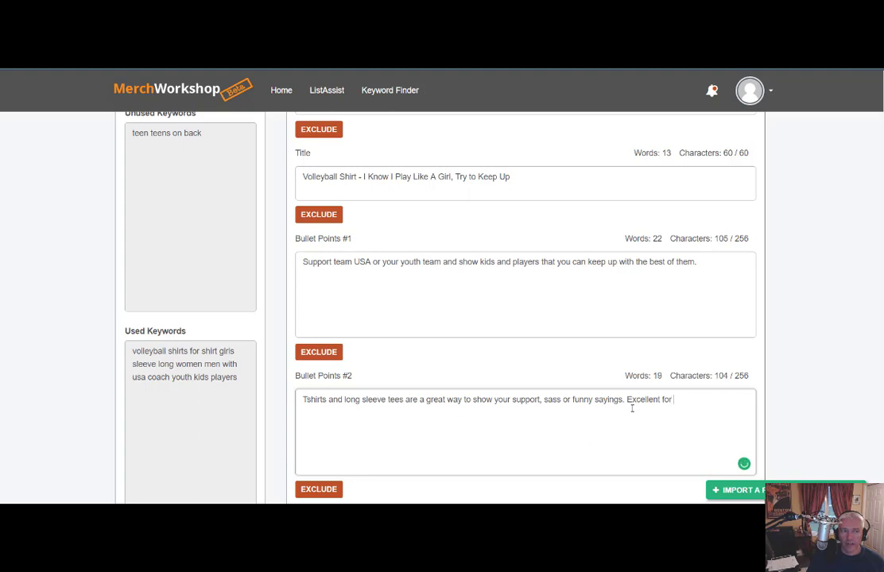
{"action": "type", "text": " teens"}
{"action": "type", "text": ", youth"}
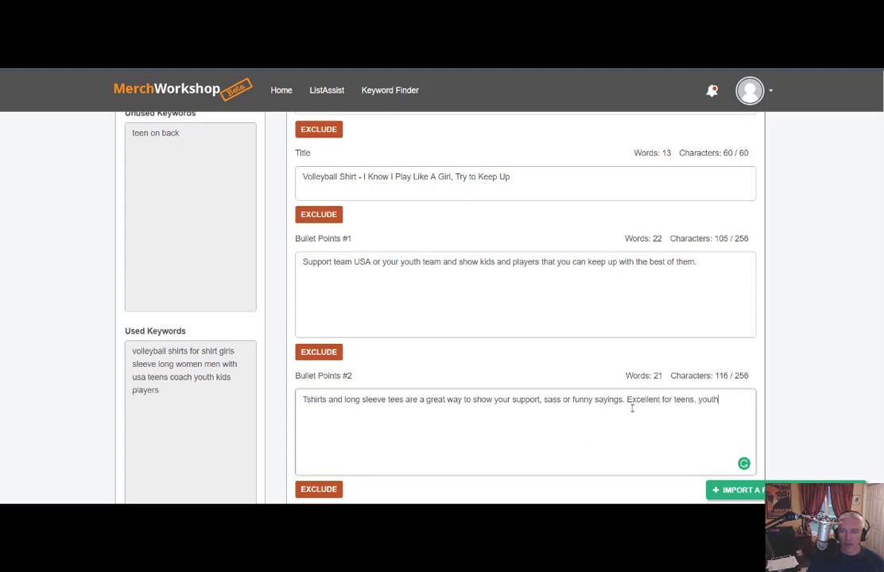
{"action": "type", "text": ", men, womena dr"}
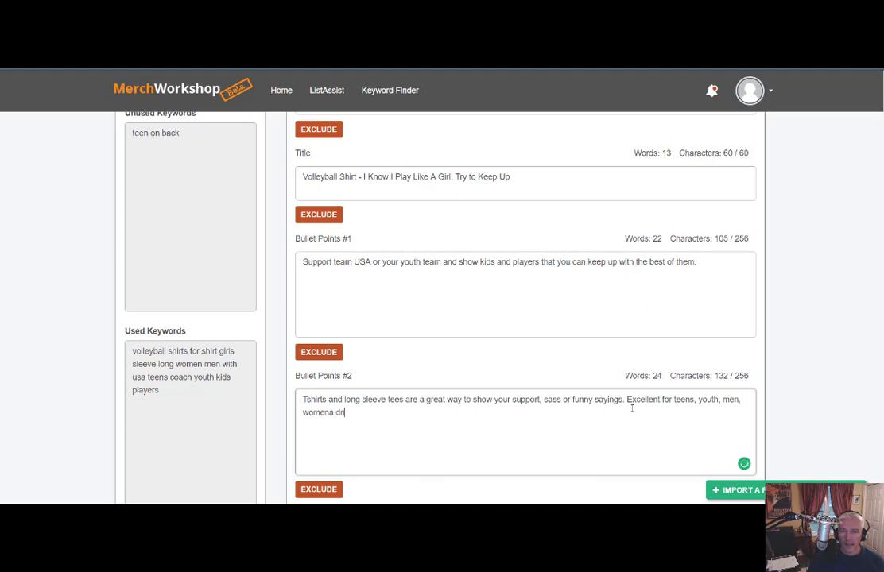
{"action": "key", "text": "BackSpace"}
{"action": "key", "text": "BackSpace"}
{"action": "key", "text": "BackSpace"}
{"action": "key", "text": "BackSpace"}
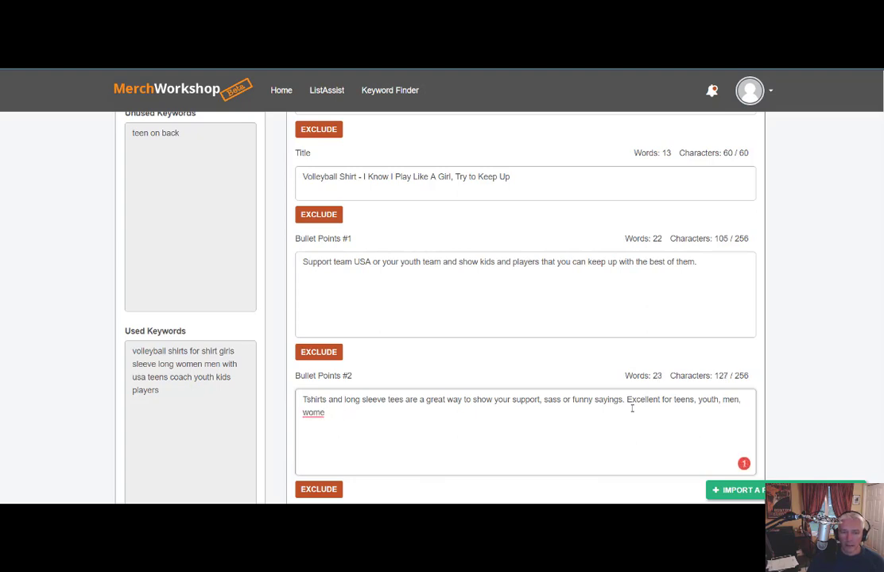
{"action": "type", "text": "n and"}
{"action": "type", "text": "d"}
{"action": "type", "text": "coaches"}
{"action": "type", "text": "/"}
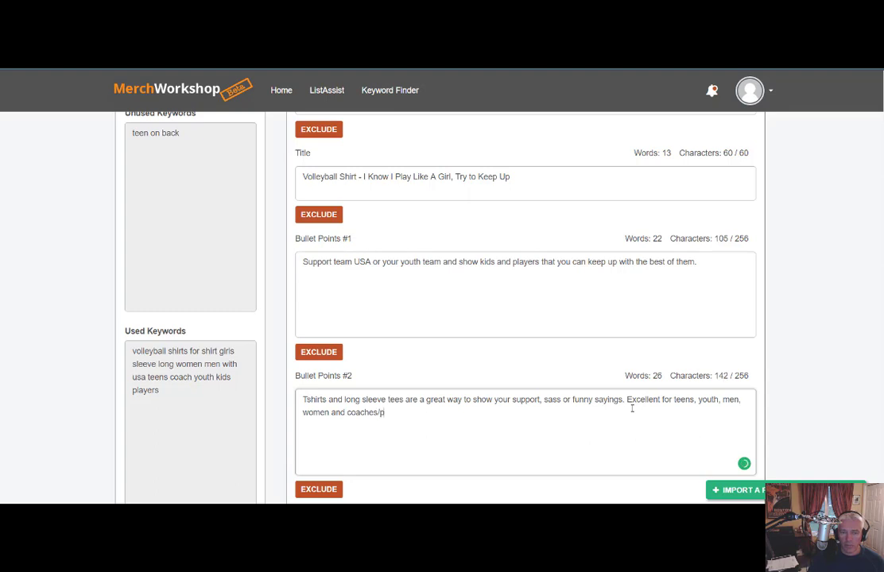
{"action": "type", "text": "players, too."}
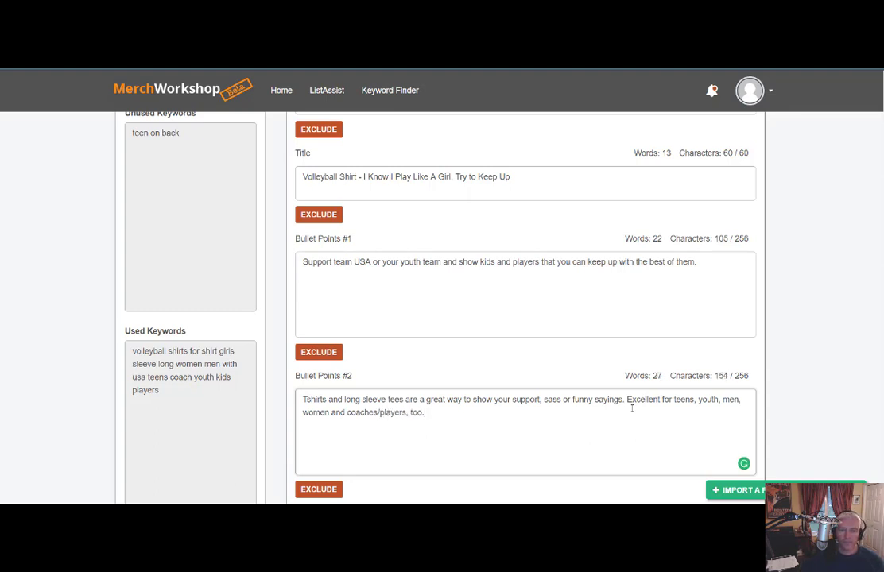
{"action": "left_click", "coordinate": [380, 413]}
{"action": "key", "text": "BackSpace"}
{"action": "type", "text": "and"}
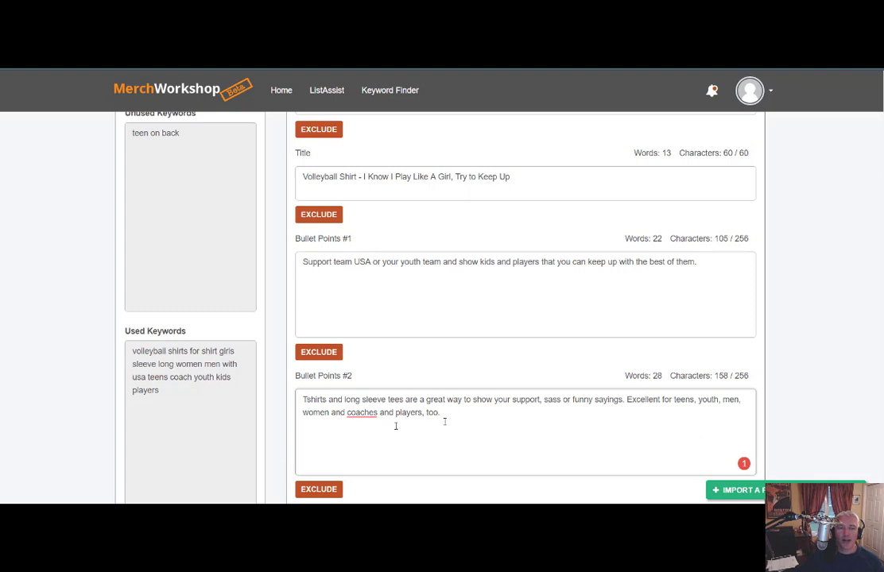
Check the volleyball shirt spreadsheet, then return to the top of the listing page.
{"action": "scroll", "coordinate": [384, 423], "scroll_direction": "up", "scroll_amount": 1}
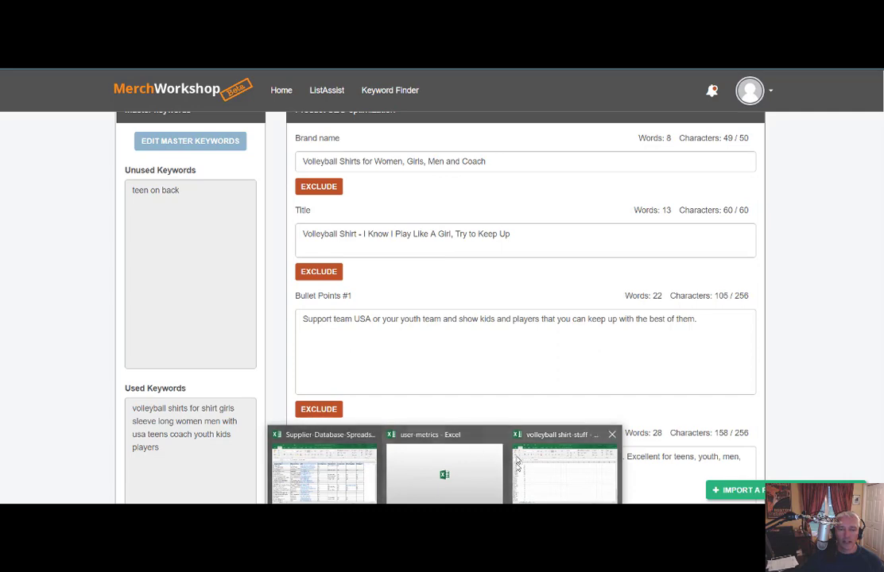
{"action": "left_click", "coordinate": [566, 468]}
{"action": "left_click", "coordinate": [4, 239]}
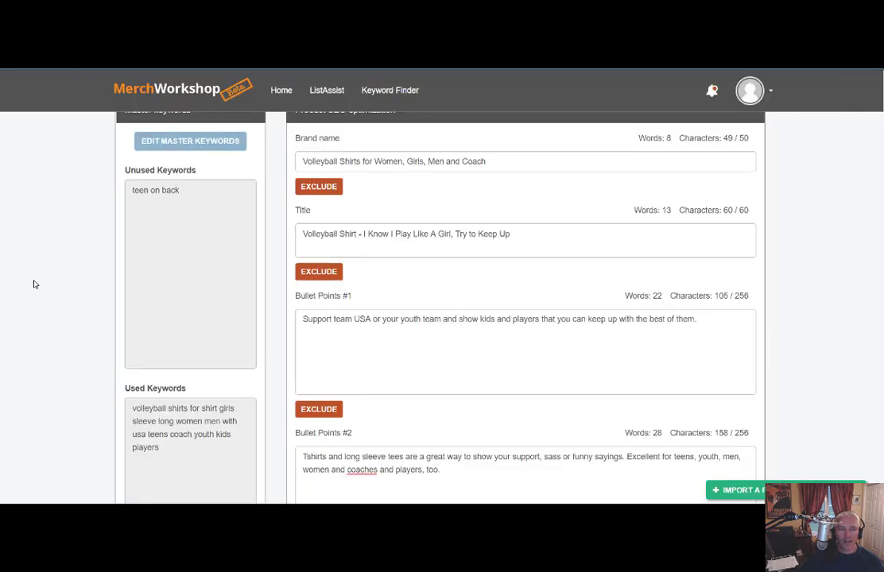
{"action": "scroll", "coordinate": [408, 294], "scroll_direction": "up", "scroll_amount": 1}
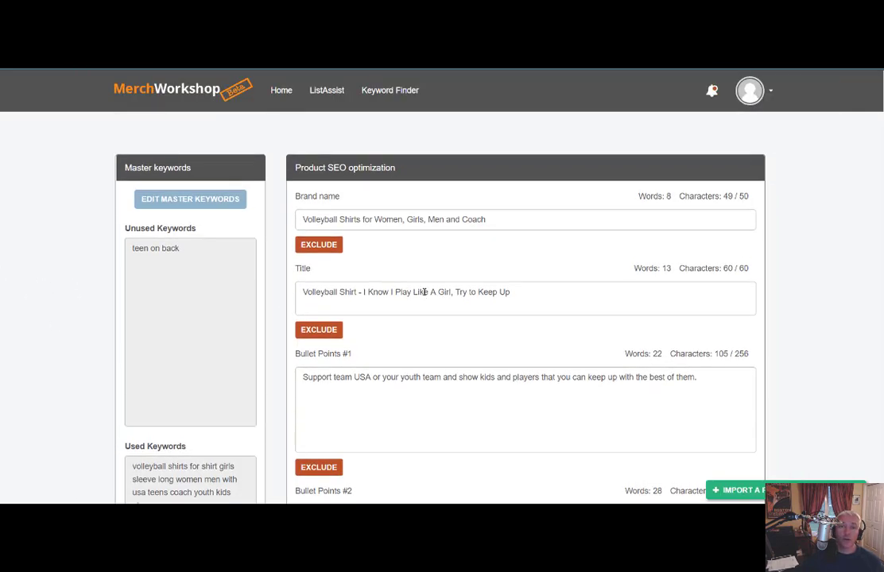
Search 'time and date' in a new Chrome tab.
{"action": "key", "text": "ctrl+t"}
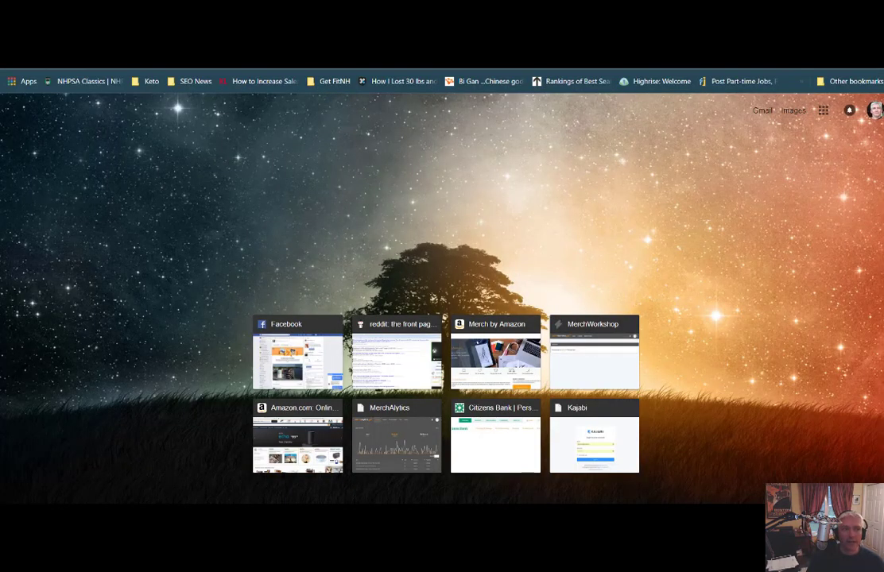
{"action": "type", "text": "time anddate"}
{"action": "key", "text": "BackSpace"}
{"action": "key", "text": "BackSpace"}
{"action": "key", "text": "BackSpace"}
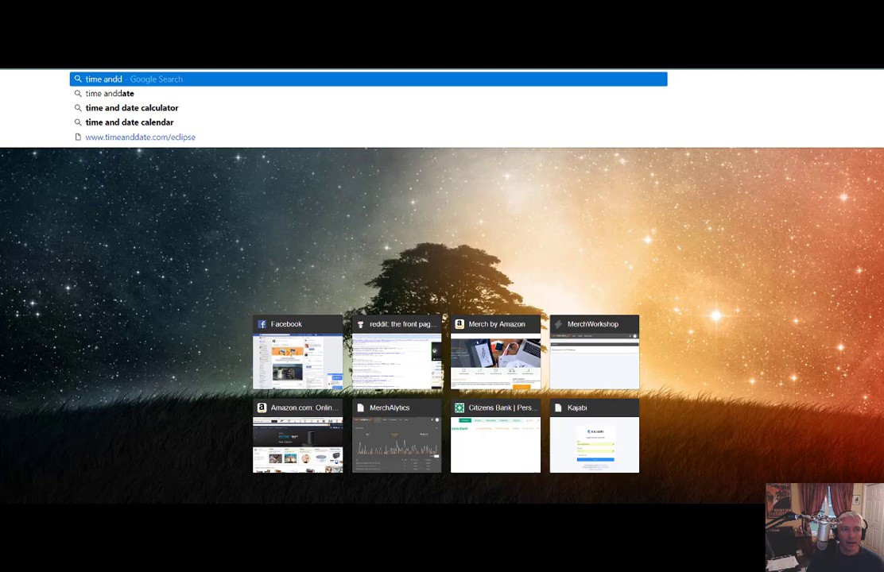
{"action": "key", "text": "BackSpace"}
{"action": "type", "text": "date"}
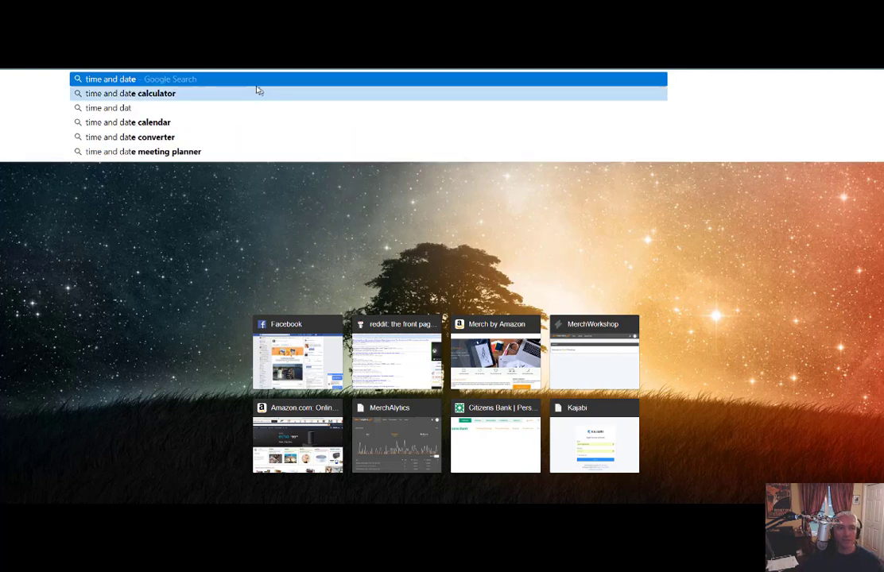
{"action": "left_click", "coordinate": [253, 80]}
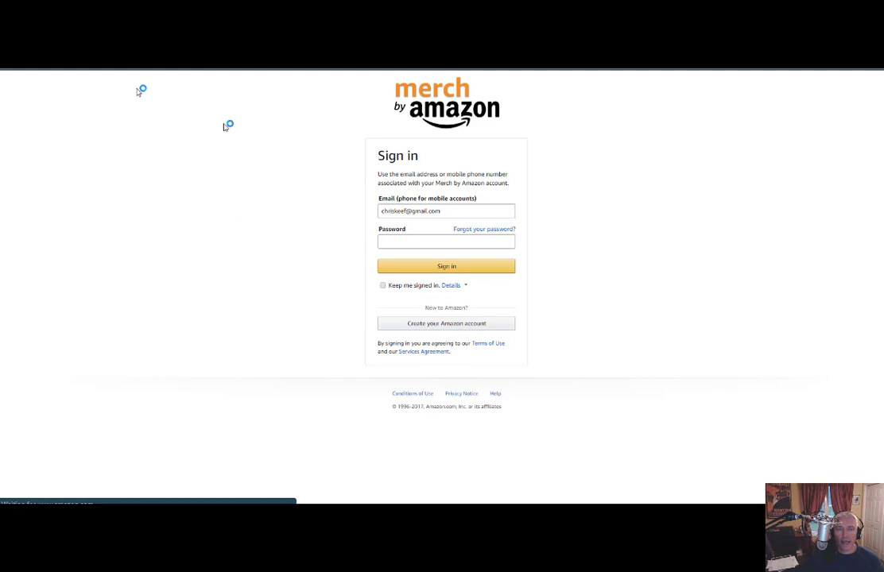
Dismiss the password suggestions and choose Long Sleeve T-Shirt as the product type.
{"action": "left_click", "coordinate": [606, 213]}
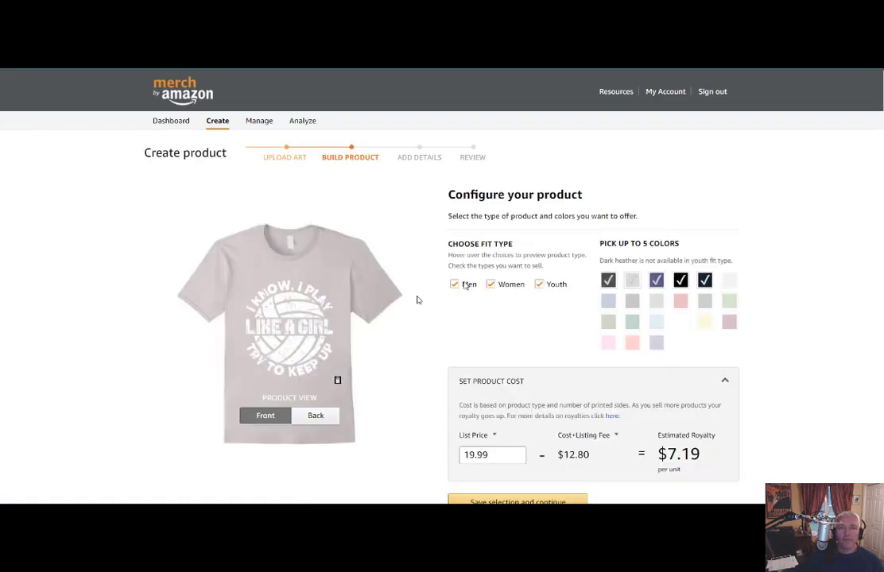
{"action": "scroll", "coordinate": [263, 358], "scroll_direction": "down", "scroll_amount": 3}
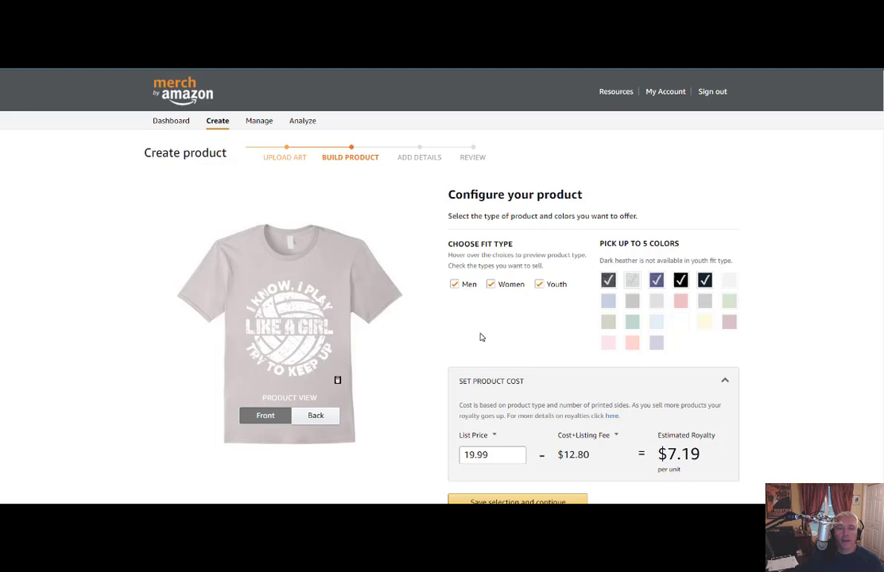
{"action": "scroll", "coordinate": [295, 264], "scroll_direction": "down", "scroll_amount": 1}
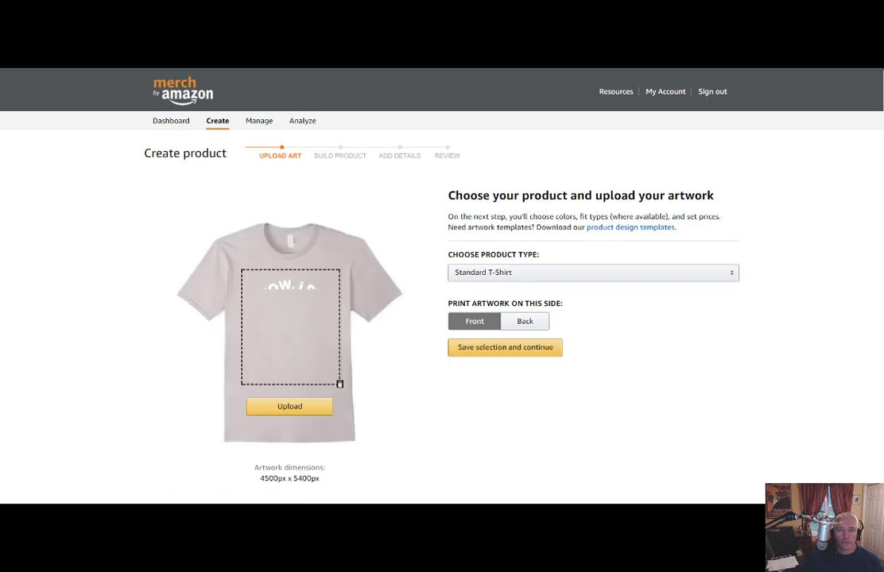
{"action": "left_click", "coordinate": [632, 274]}
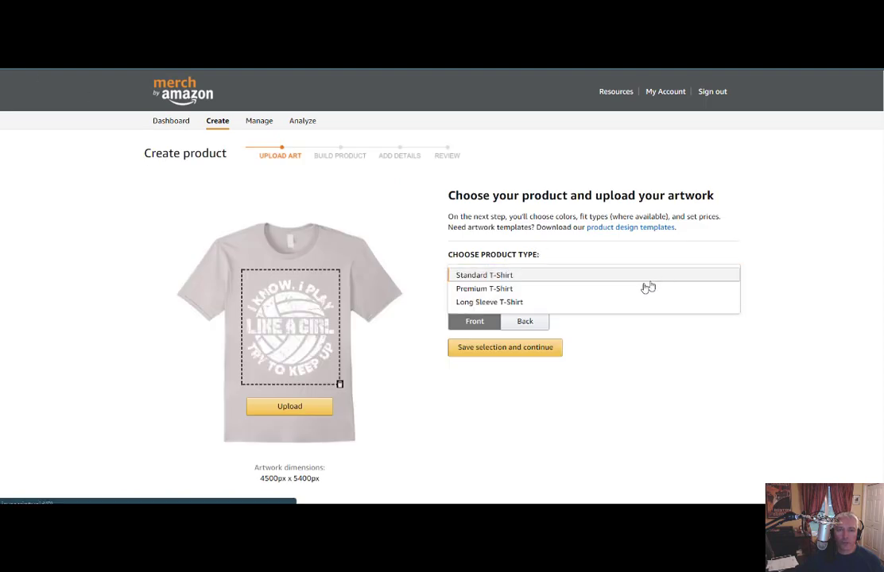
{"action": "left_click", "coordinate": [630, 302]}
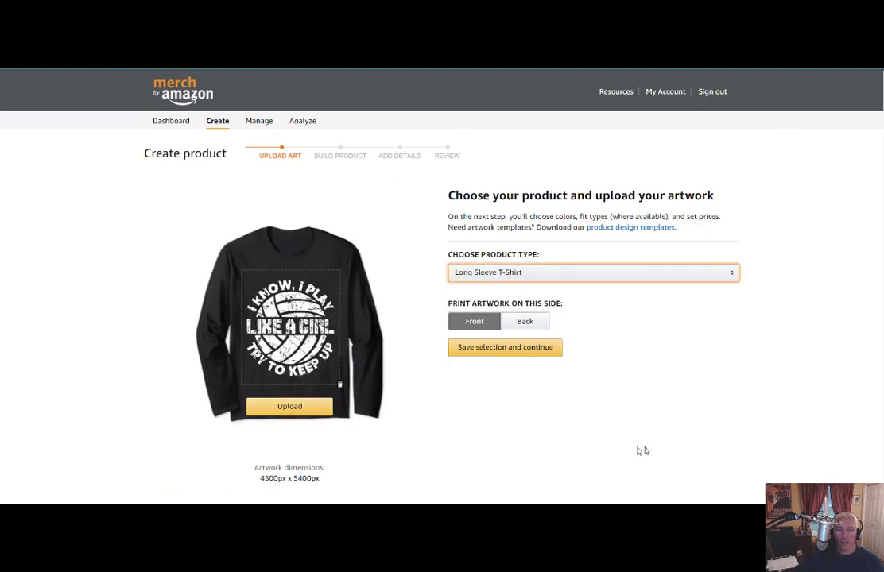
Change the list price from 19.99 to 28.00 and save the product configuration.
{"action": "left_click", "coordinate": [523, 359]}
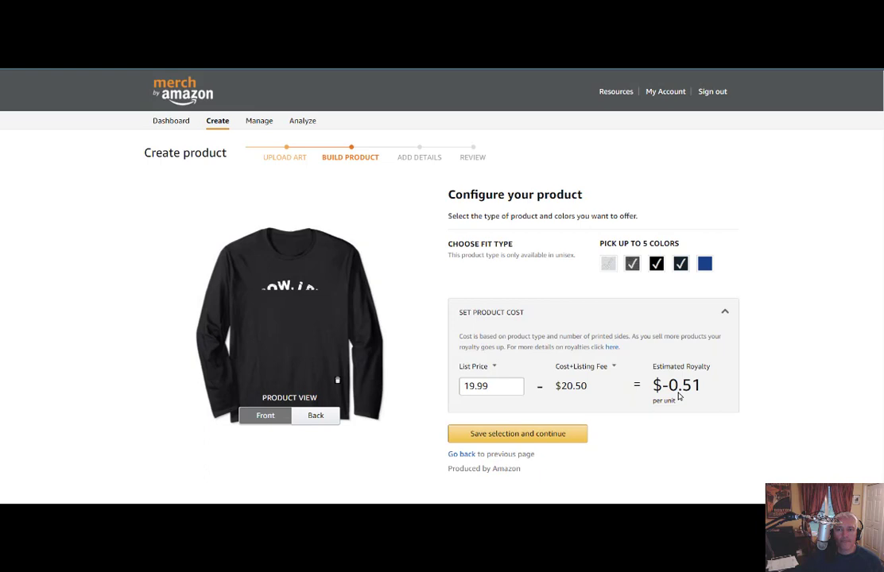
{"action": "scroll", "coordinate": [641, 316], "scroll_direction": "down", "scroll_amount": 1}
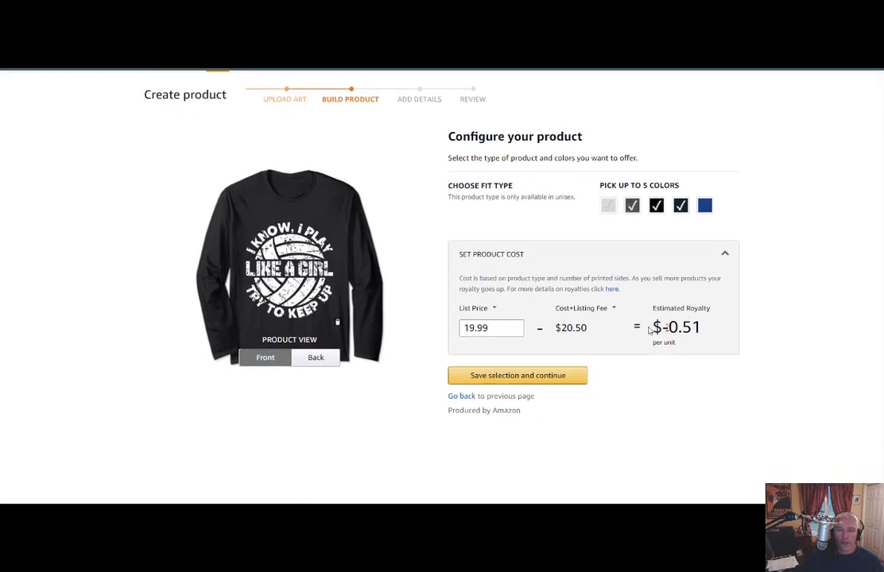
{"action": "left_click_drag", "start_coordinate": [518, 329], "coordinate": [446, 335]}
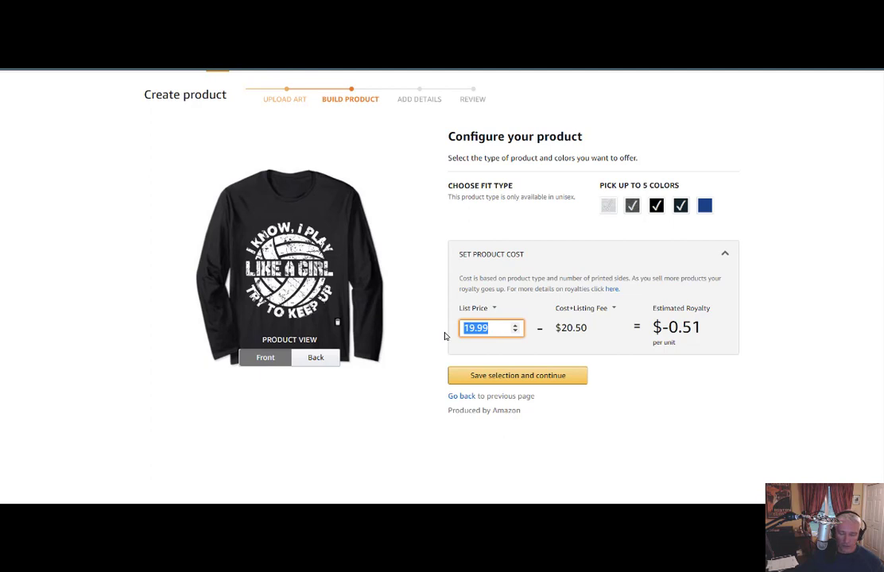
{"action": "type", "text": "28.00"}
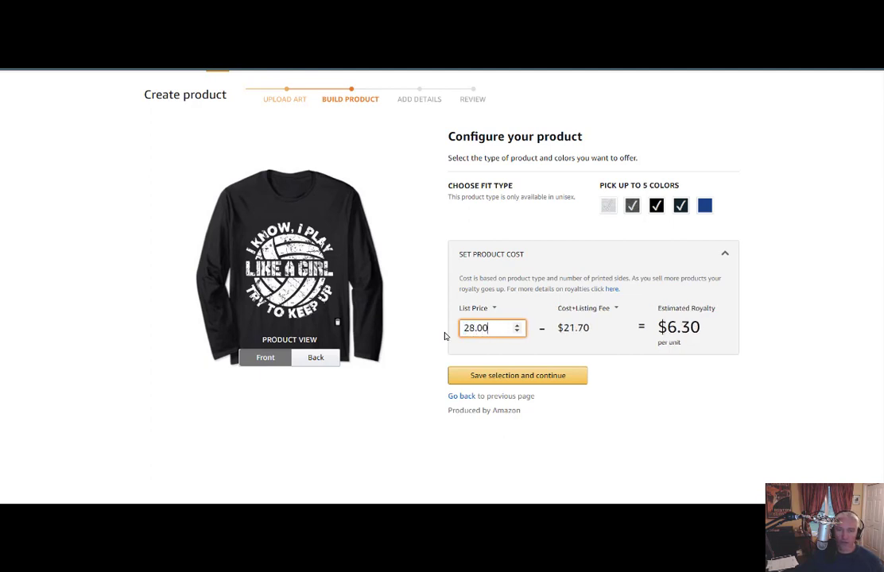
{"action": "left_click", "coordinate": [614, 381]}
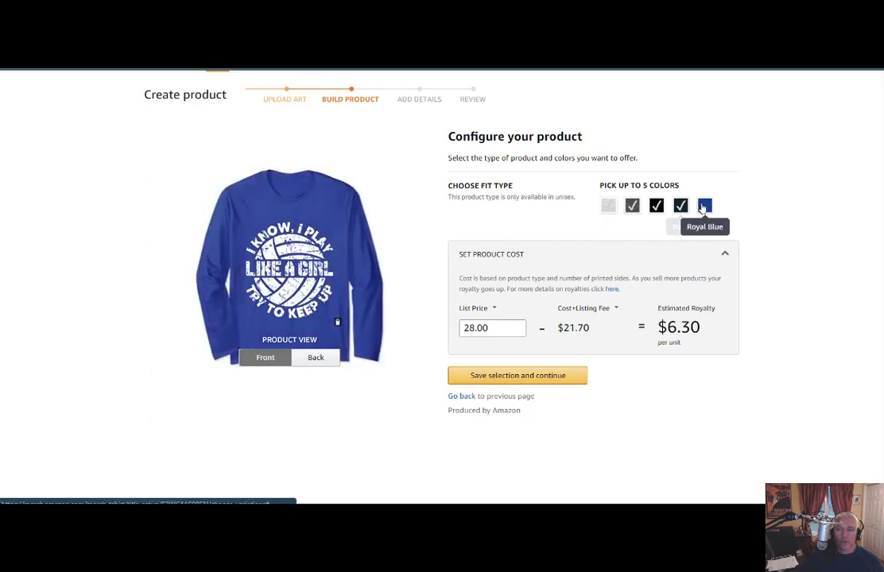
{"action": "left_click", "coordinate": [564, 375]}
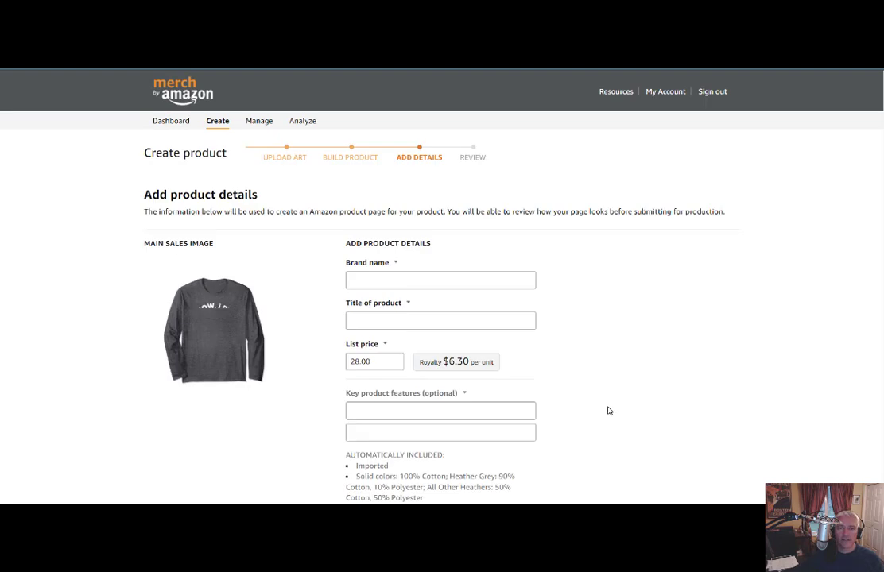
Copy the ListAssist brand name and title into Amazon's brand and product title fields.
{"action": "scroll", "coordinate": [609, 405], "scroll_direction": "down", "scroll_amount": 1}
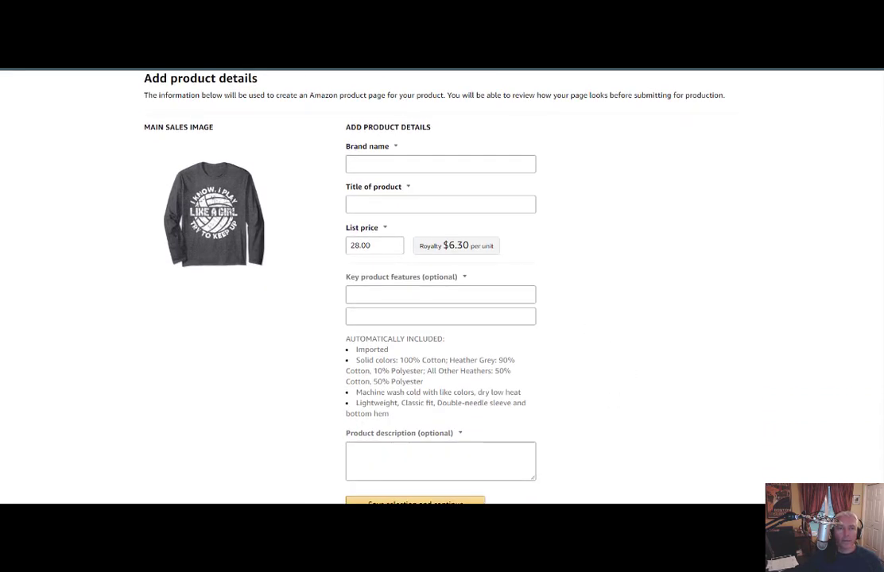
{"action": "triple_click", "coordinate": [418, 216]}
{"action": "key", "text": "ctrl+c"}
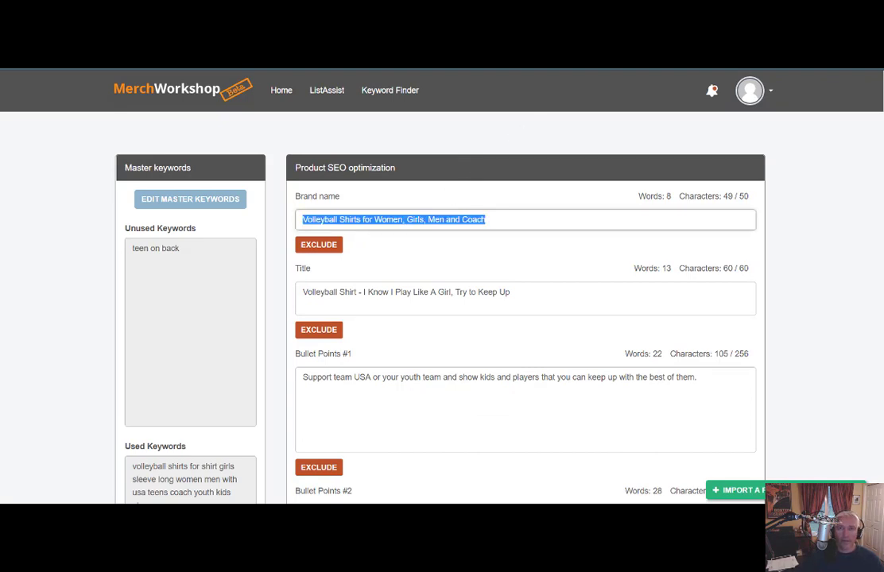
{"action": "key", "text": "alt+Tab"}
{"action": "left_click", "coordinate": [480, 163]}
{"action": "key", "text": "ctrl+v"}
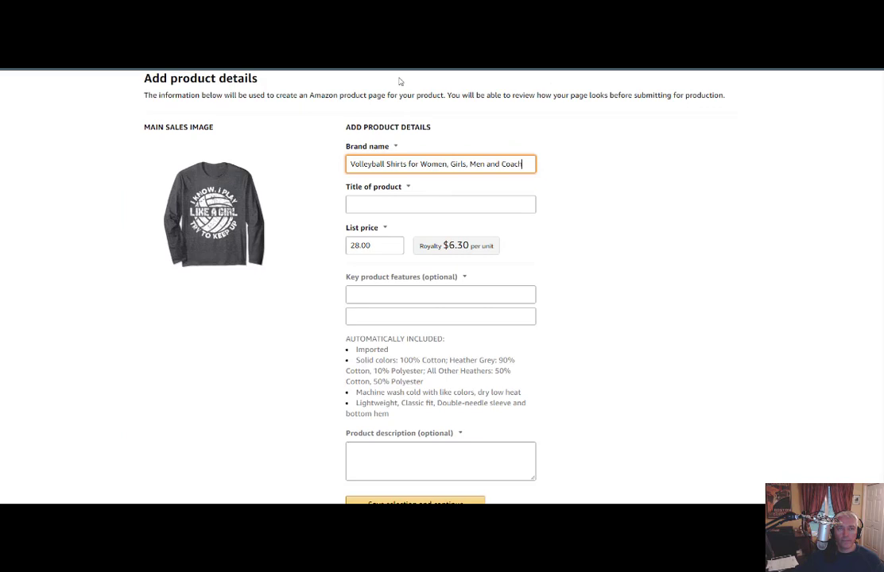
{"action": "key", "text": "alt+Tab"}
{"action": "left_click", "coordinate": [393, 295]}
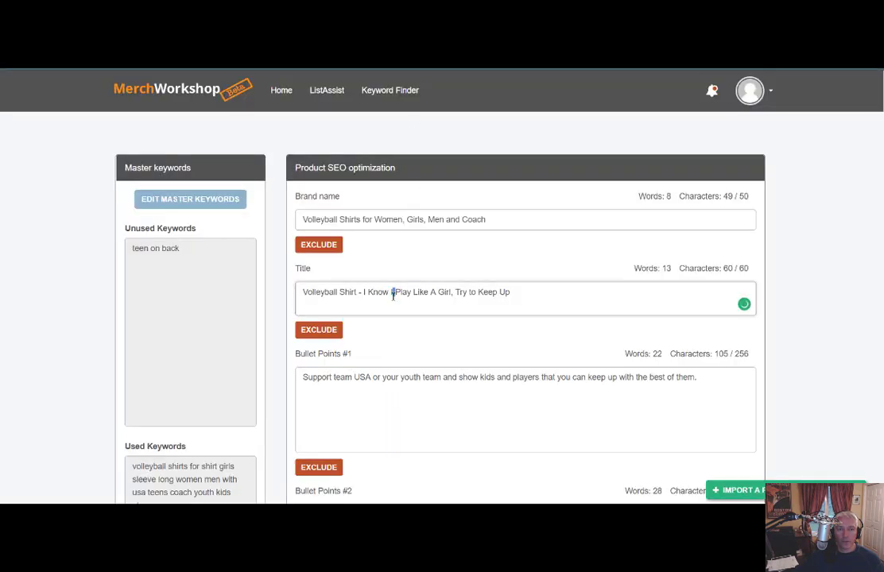
{"action": "key", "text": "ctrl+a"}
{"action": "key", "text": "ctrl+c"}
{"action": "key", "text": "alt+Tab"}
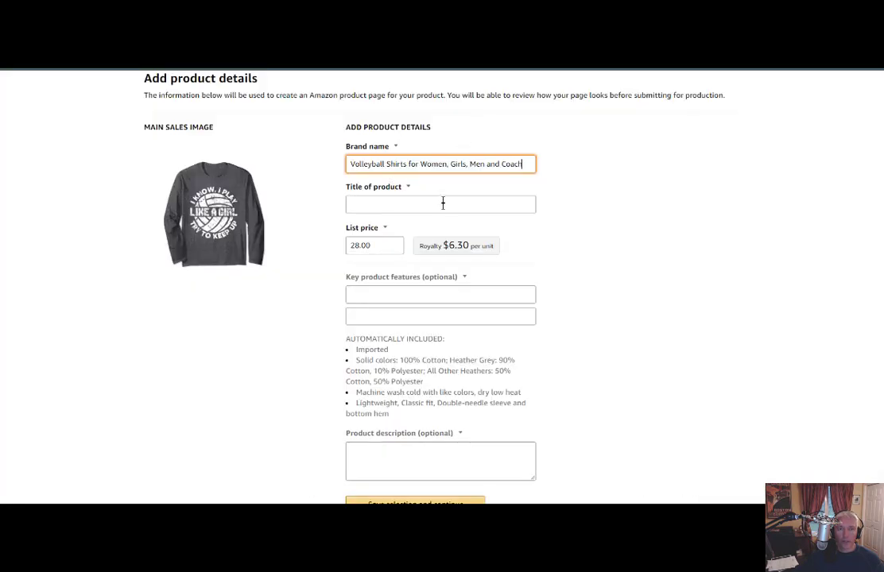
{"action": "left_click", "coordinate": [444, 202]}
{"action": "key", "text": "ctrl+v"}
Copy ListAssist bullet #1 into Amazon's first key product feature.
{"action": "key", "text": "alt+Tab"}
{"action": "left_click", "coordinate": [369, 375]}
{"action": "key", "text": "ctrl+a"}
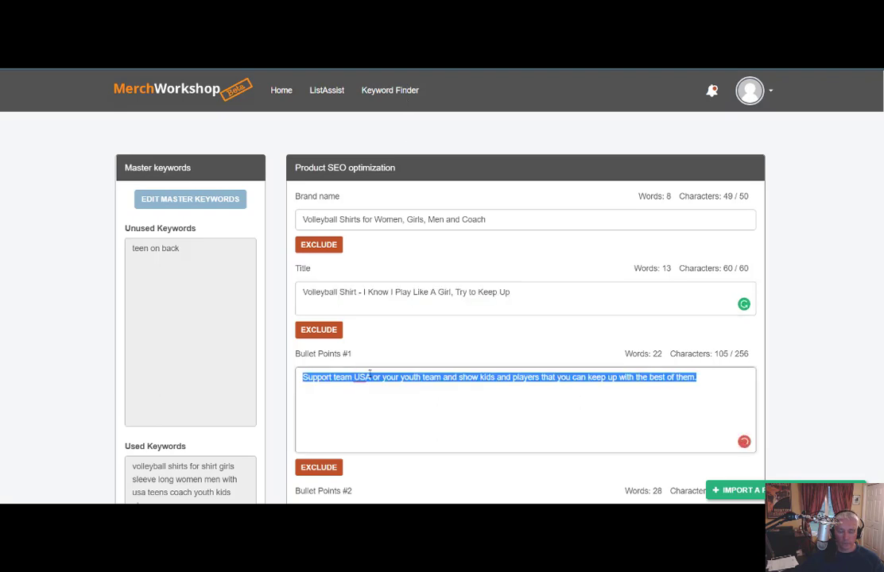
{"action": "key", "text": "ctrl+c"}
{"action": "key", "text": "alt+Tab"}
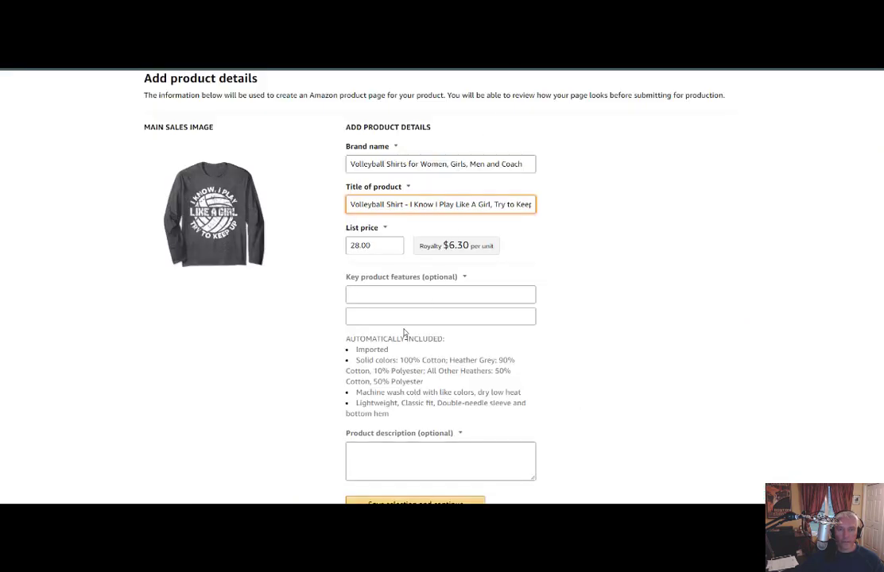
{"action": "left_click", "coordinate": [402, 297]}
{"action": "key", "text": "ctrl+v"}
{"action": "key", "text": "alt+Tab"}
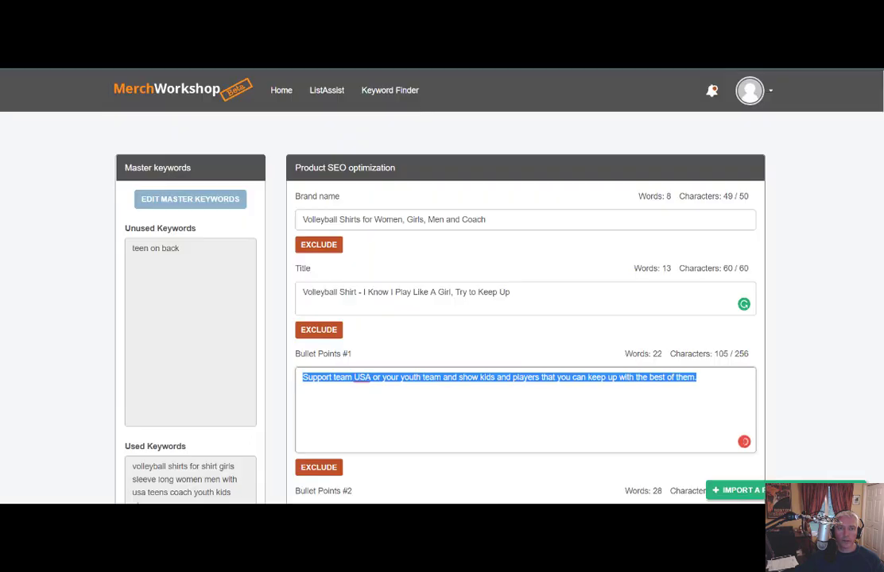
Copy ListAssist bullet #2 into Amazon's second key product feature.
{"action": "scroll", "coordinate": [383, 425], "scroll_direction": "down", "scroll_amount": 1}
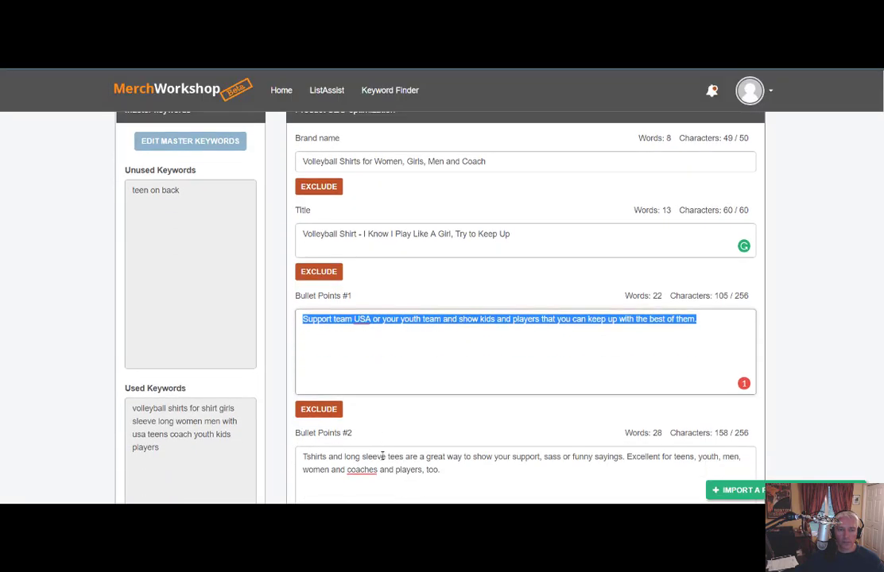
{"action": "left_click", "coordinate": [382, 456]}
{"action": "key", "text": "ctrl+a"}
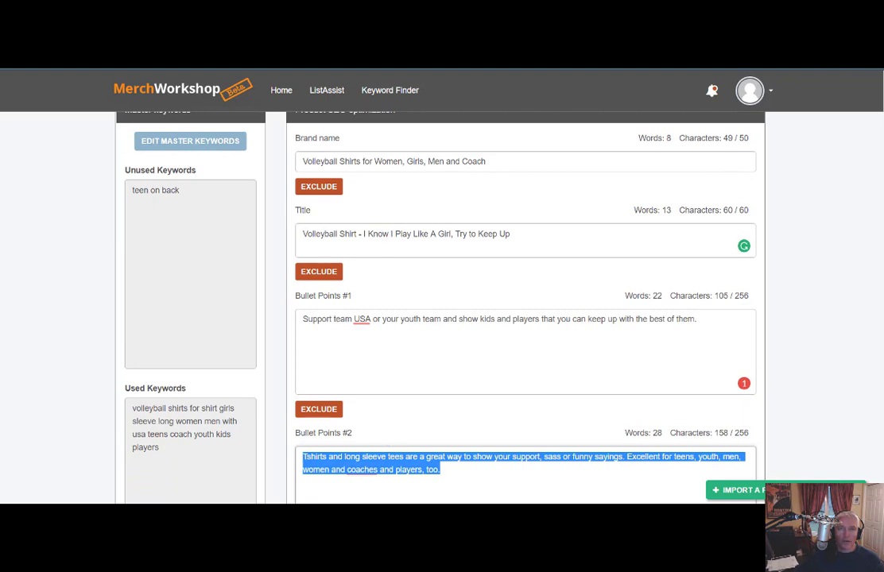
{"action": "key", "text": "alt+Tab"}
{"action": "left_click", "coordinate": [413, 316]}
{"action": "key", "text": "ctrl+v"}
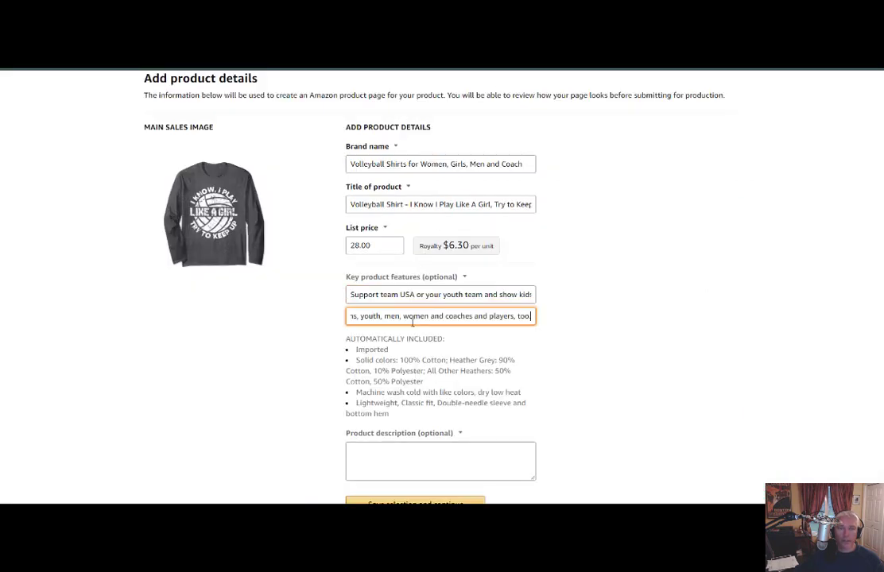
{"action": "scroll", "coordinate": [549, 350], "scroll_direction": "down", "scroll_amount": 2}
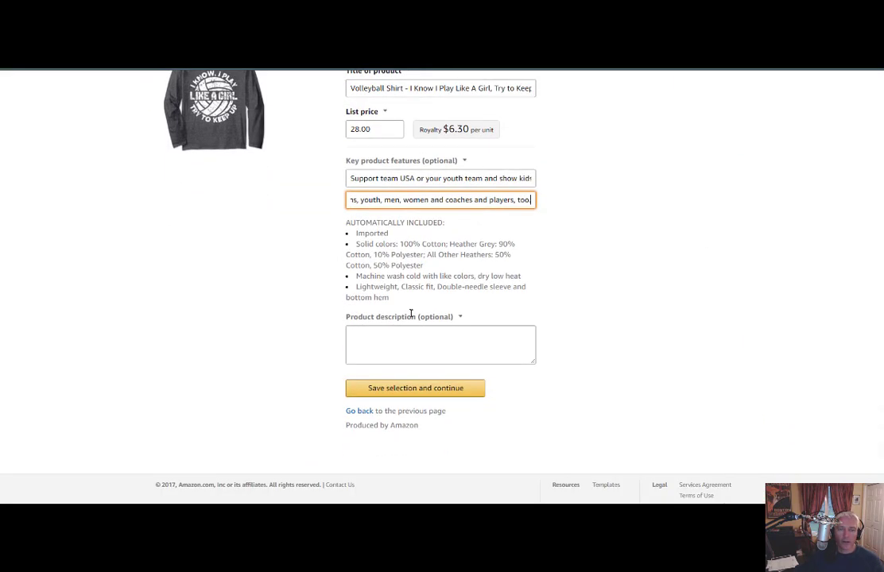
{"action": "key", "text": "Tab"}
{"action": "scroll", "coordinate": [542, 315], "scroll_direction": "up", "scroll_amount": 1}
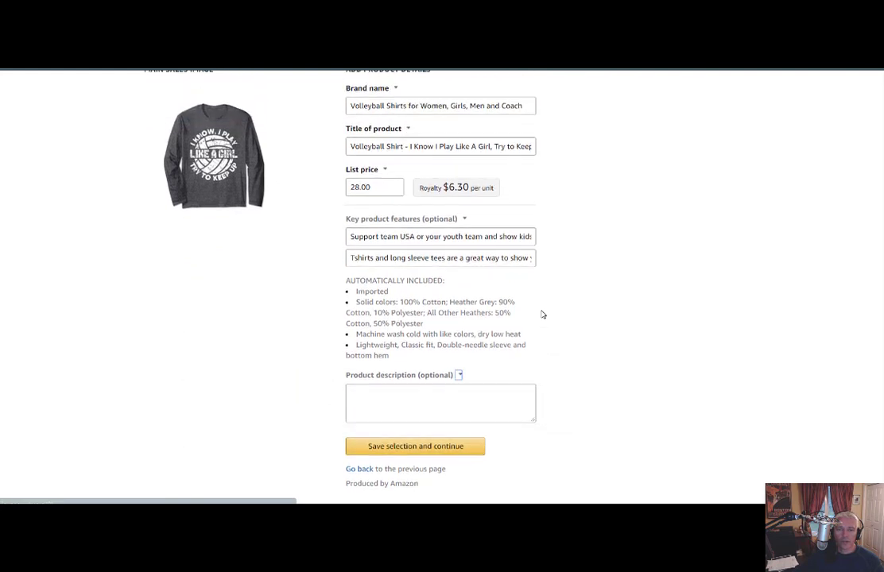
Save the details, then submit the volleyball long-sleeve product and confirm with OK.
{"action": "left_click", "coordinate": [437, 452]}
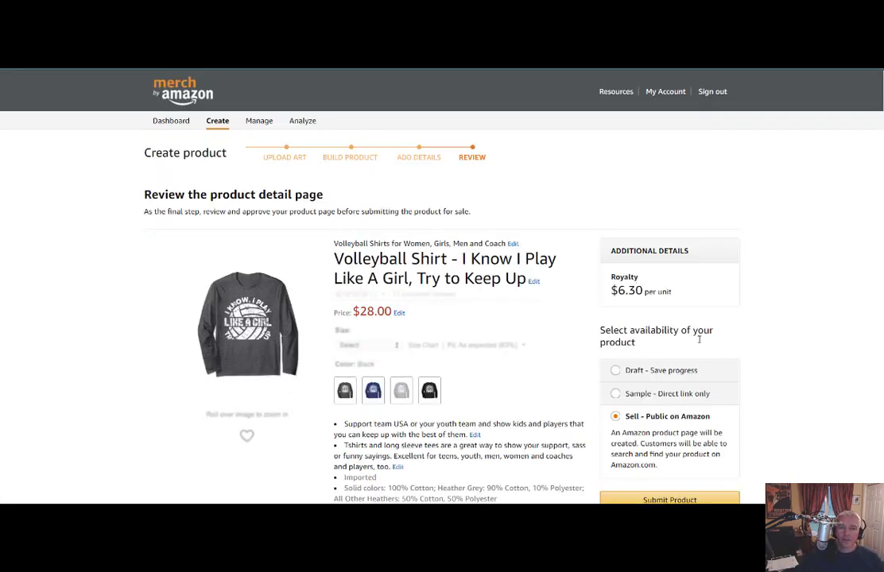
{"action": "scroll", "coordinate": [693, 341], "scroll_direction": "down", "scroll_amount": 3}
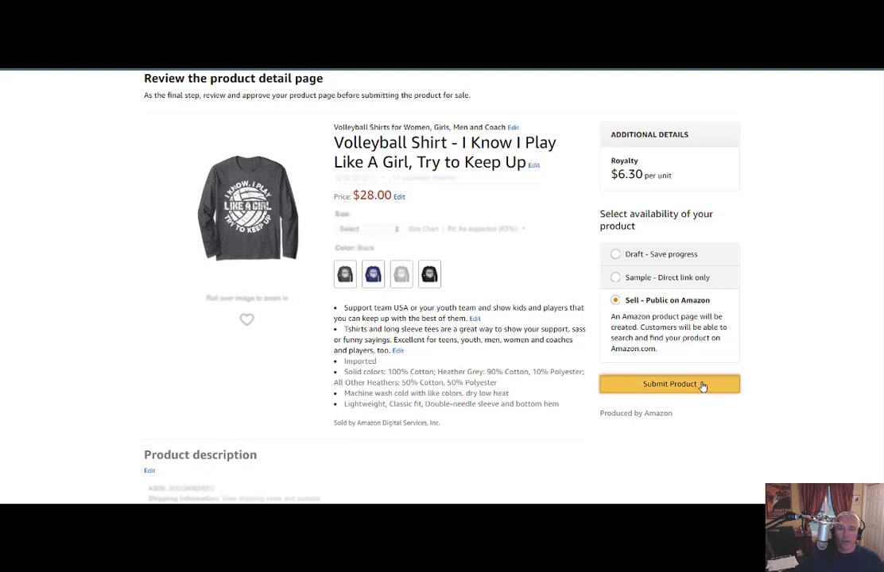
{"action": "left_click", "coordinate": [703, 385]}
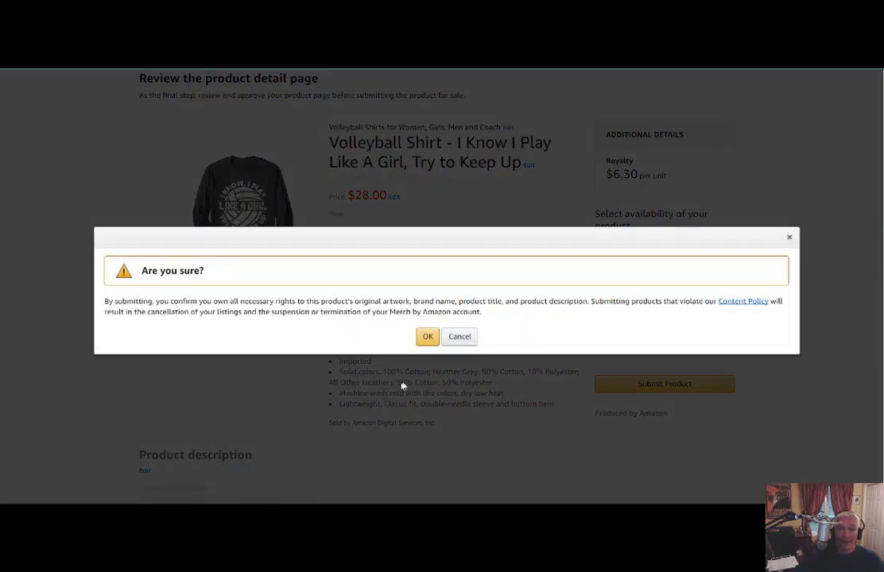
{"action": "left_click", "coordinate": [427, 336]}
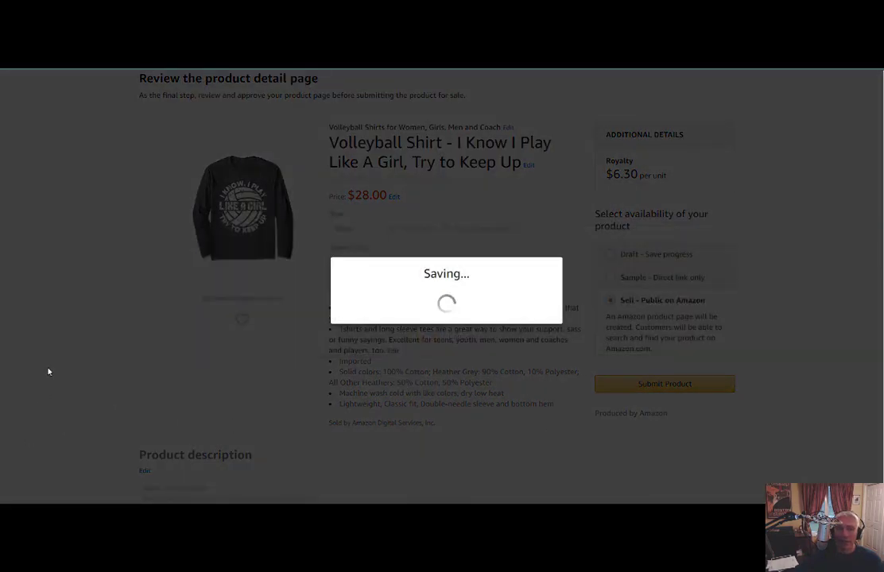